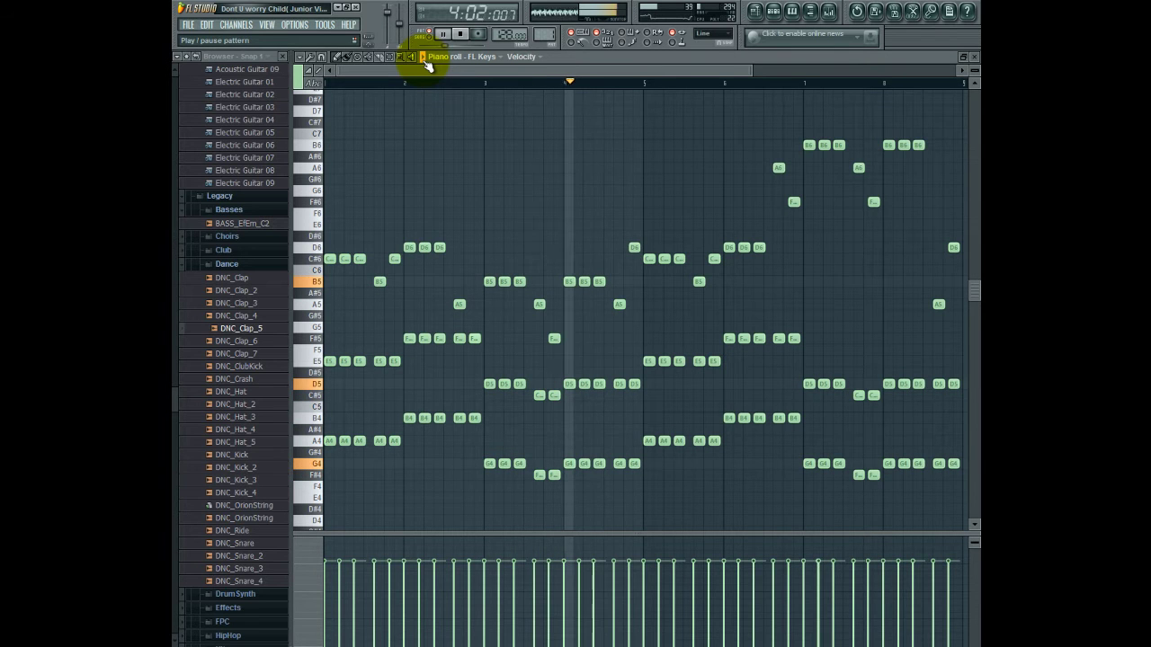
# - Examine the full FL Keys #2 note sequence in the piano roll, stop playback and close the piano roll
pyautogui.click(973, 58)
pyautogui.click(490, 102)
pyautogui.moveTo(485, 71); pyautogui.dragTo(745, 116)
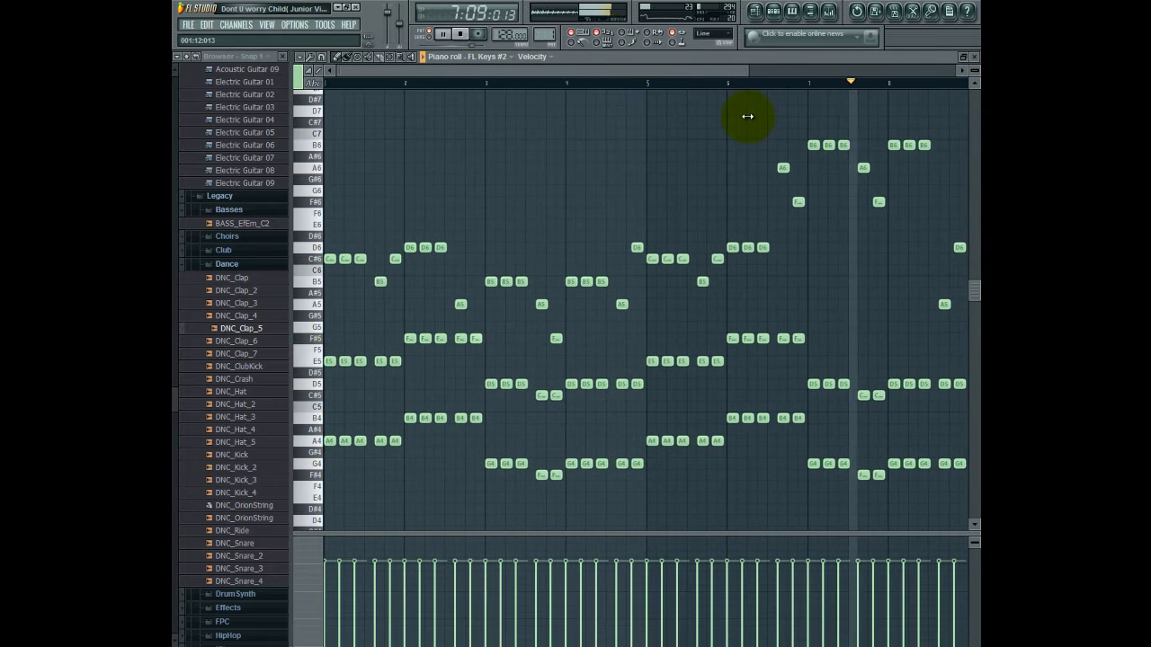
pyautogui.click(458, 33)
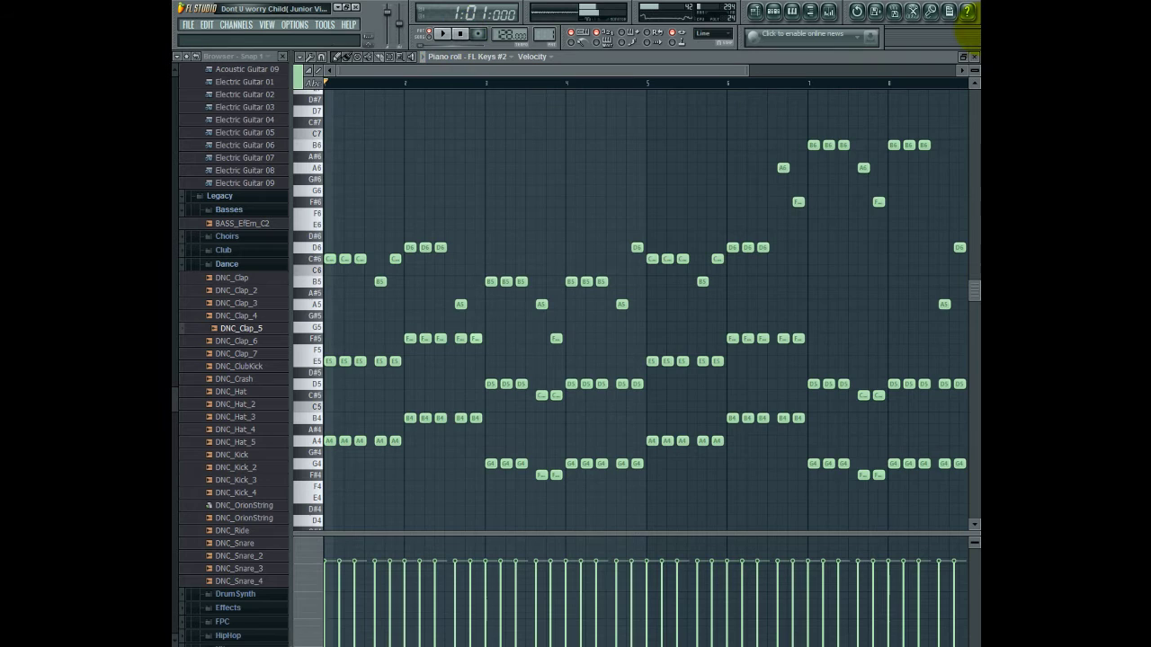
pyautogui.click(973, 57)
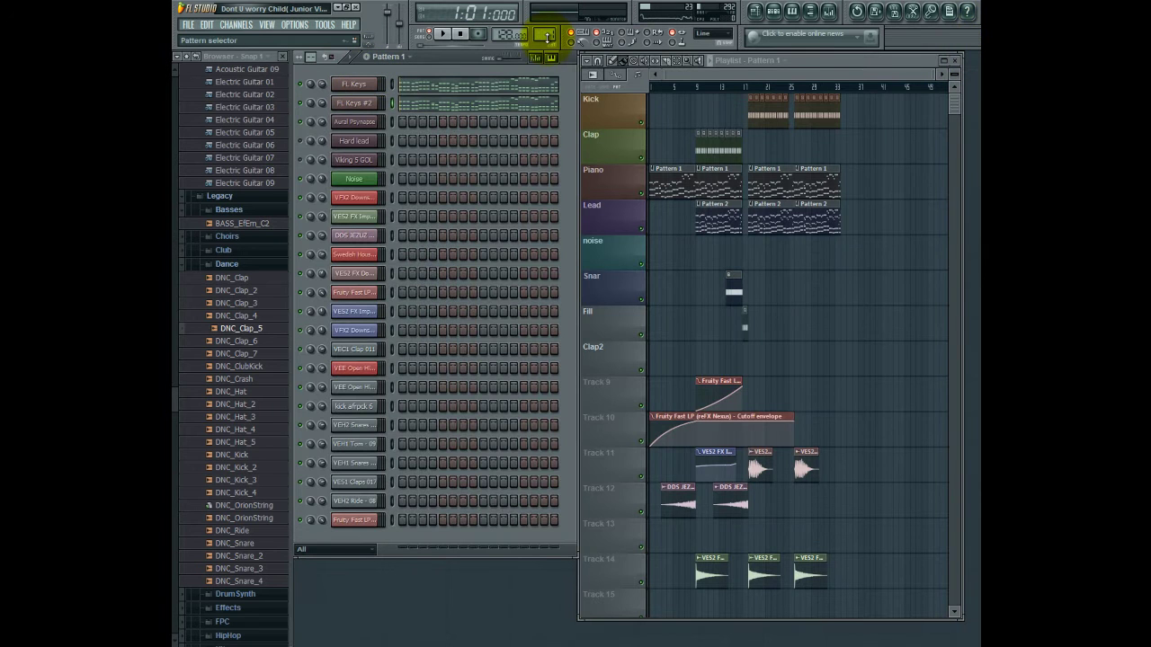
# - Switch to Pattern 2 and inspect the Aural Psynapse plugin and its channel settings, closing both windows
pyautogui.scroll(1, 546, 34)
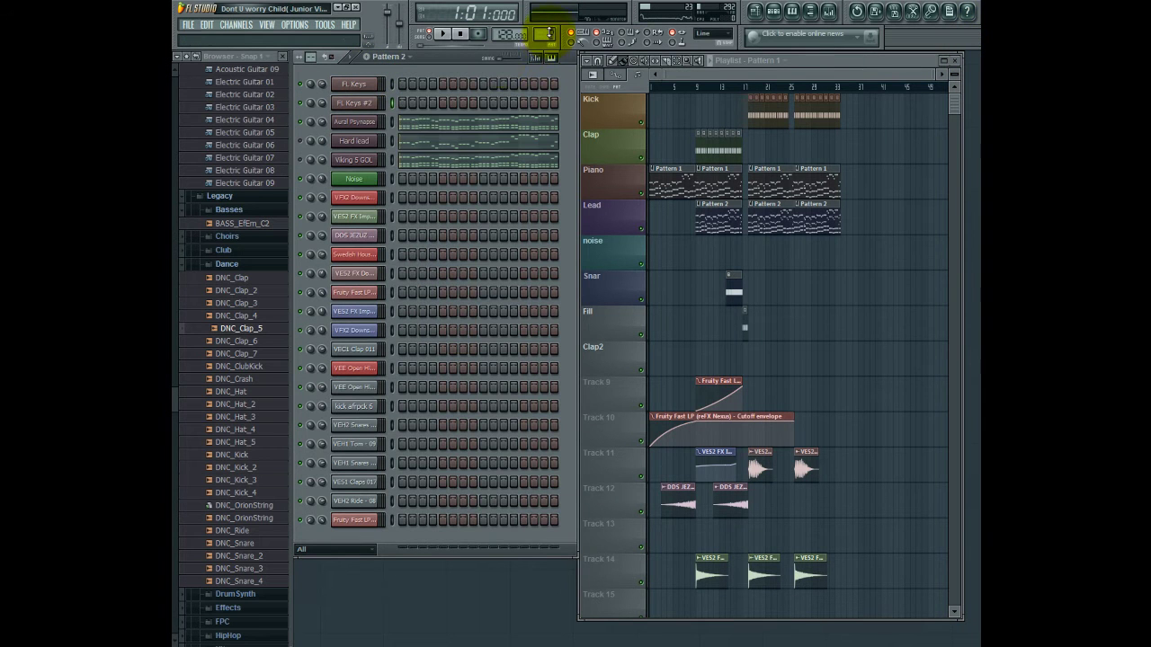
pyautogui.click(355, 126)
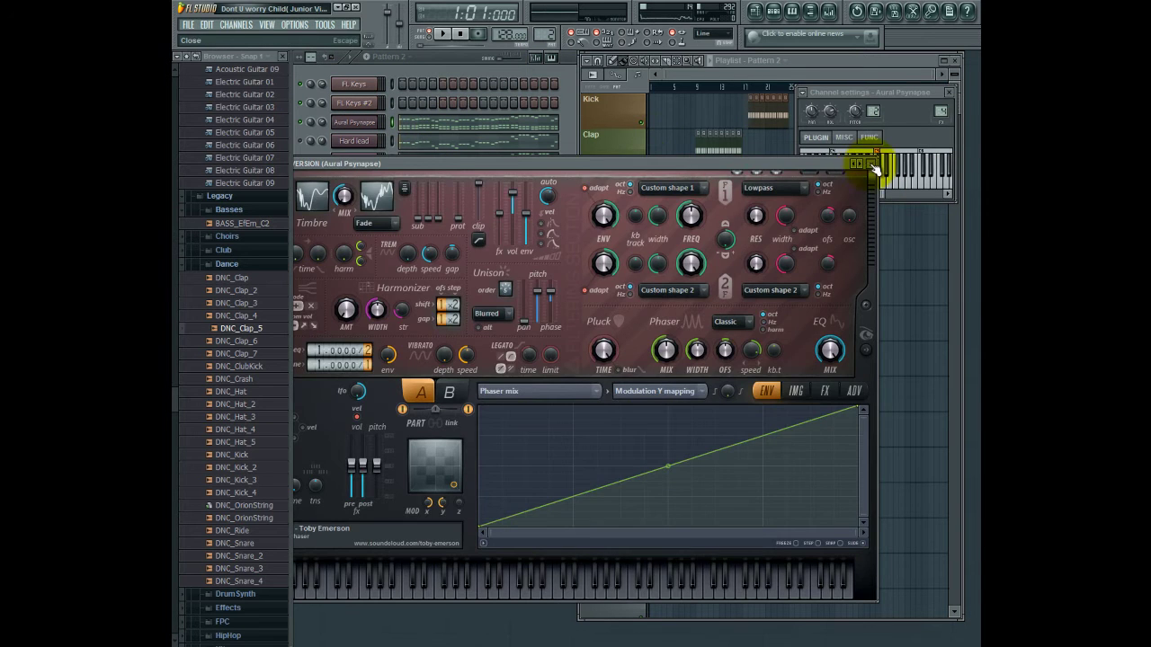
pyautogui.click(873, 170)
pyautogui.click(301, 160)
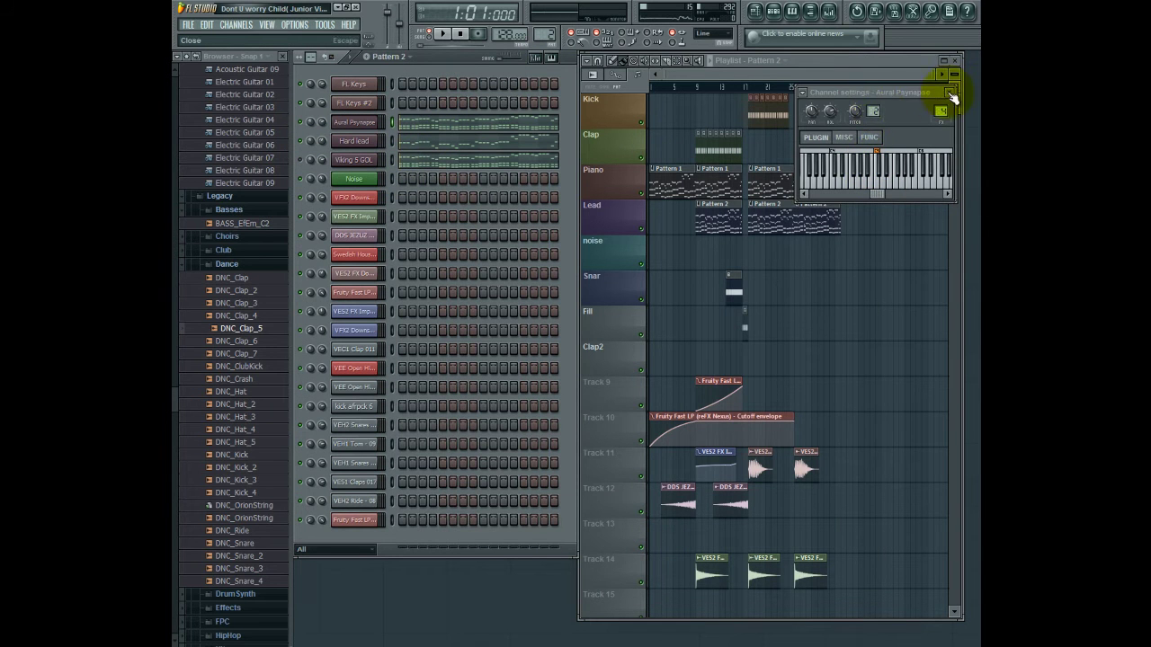
pyautogui.click(952, 97)
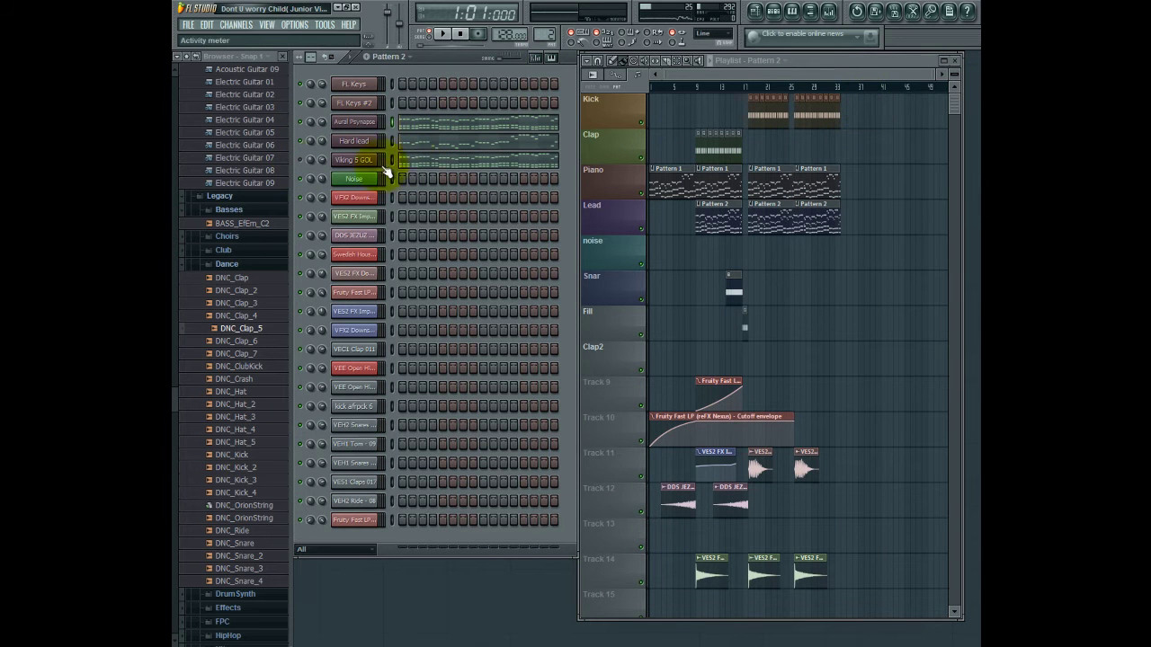
# - Examine the whole Aural Psynapse melody in the piano roll while playing Pattern 2
pyautogui.click(423, 126)
pyautogui.moveTo(470, 69); pyautogui.dragTo(752, 77)
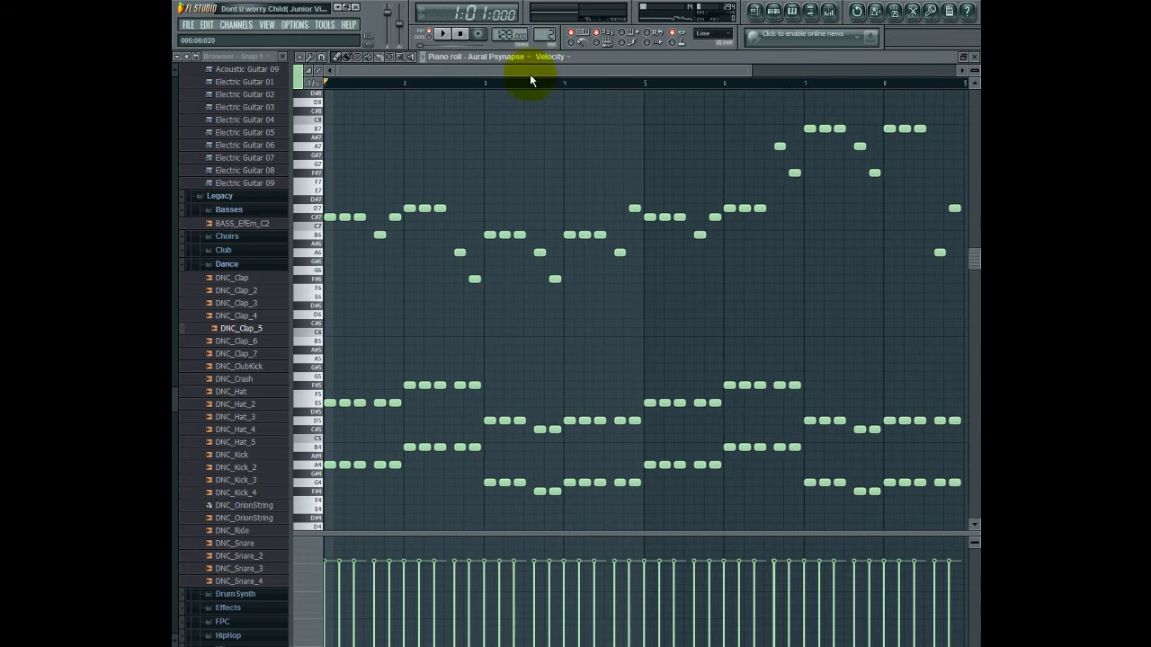
pyautogui.click(429, 58)
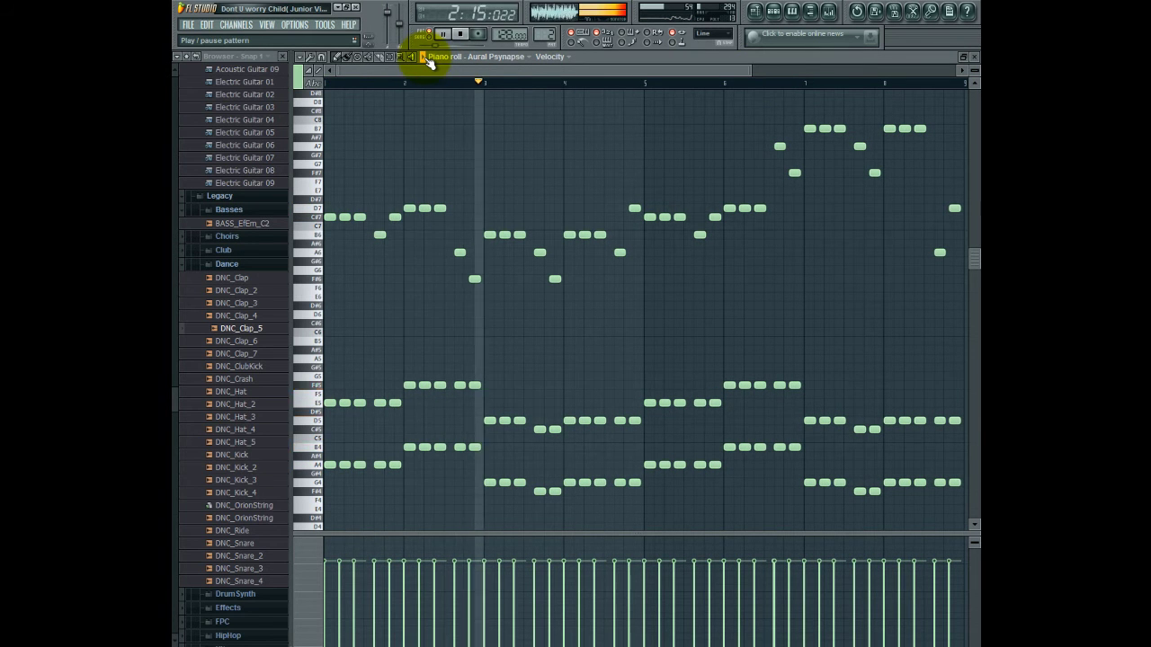
pyautogui.click(972, 57)
# - Examine the full Hard lead note sequence in the piano roll and close it
pyautogui.click(466, 147)
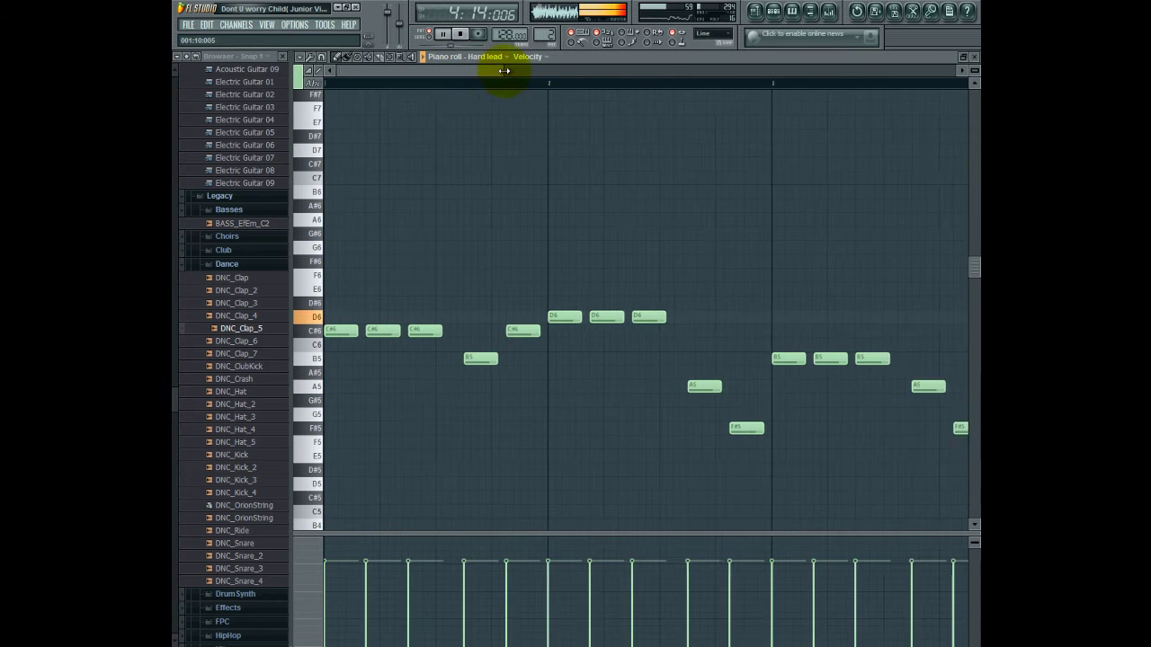
pyautogui.moveTo(613, 80); pyautogui.dragTo(745, 85)
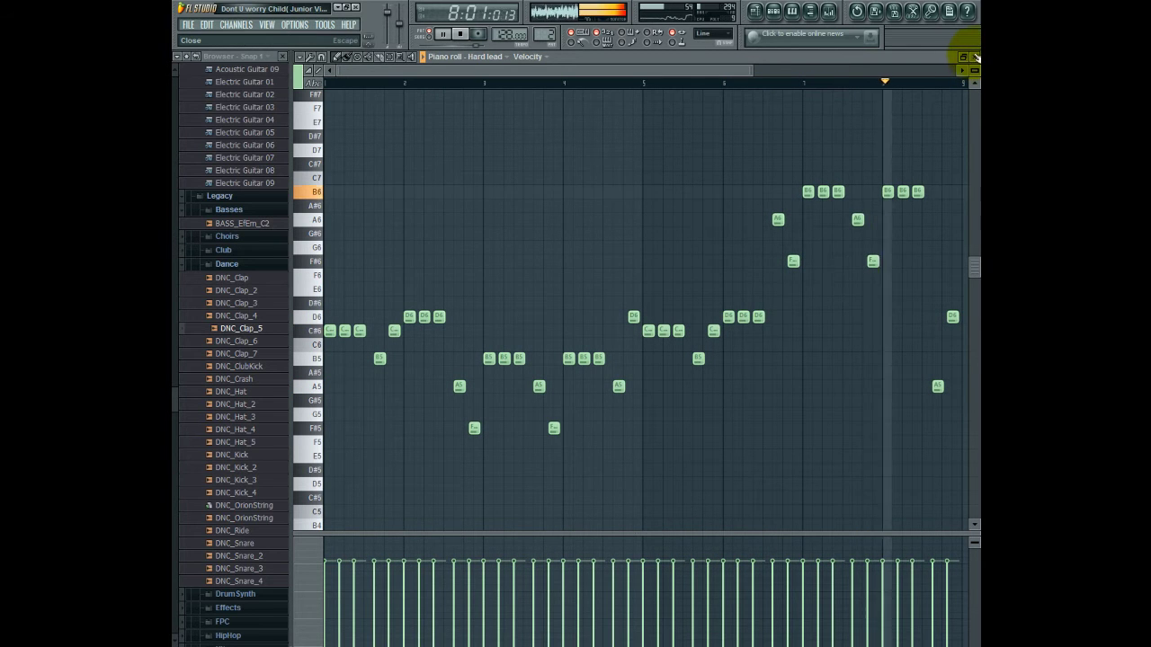
pyautogui.click(975, 61)
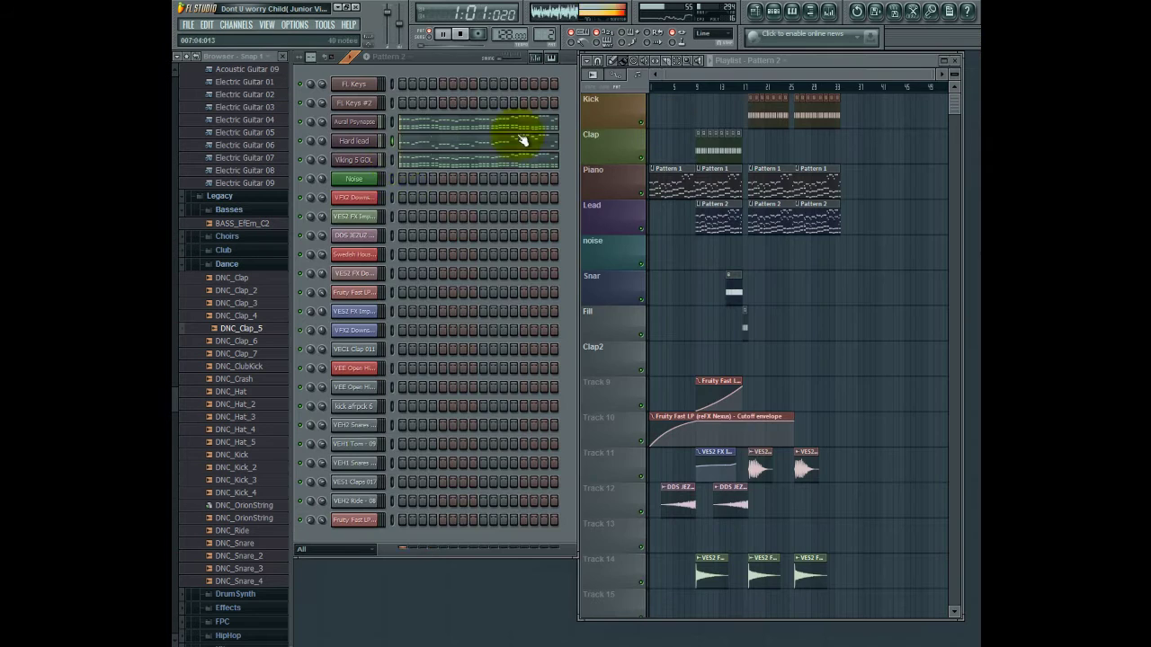
# - Examine the full Viking 5 GOL note sequence in the piano roll and close it
pyautogui.click(425, 164)
pyautogui.moveTo(463, 70); pyautogui.dragTo(754, 97)
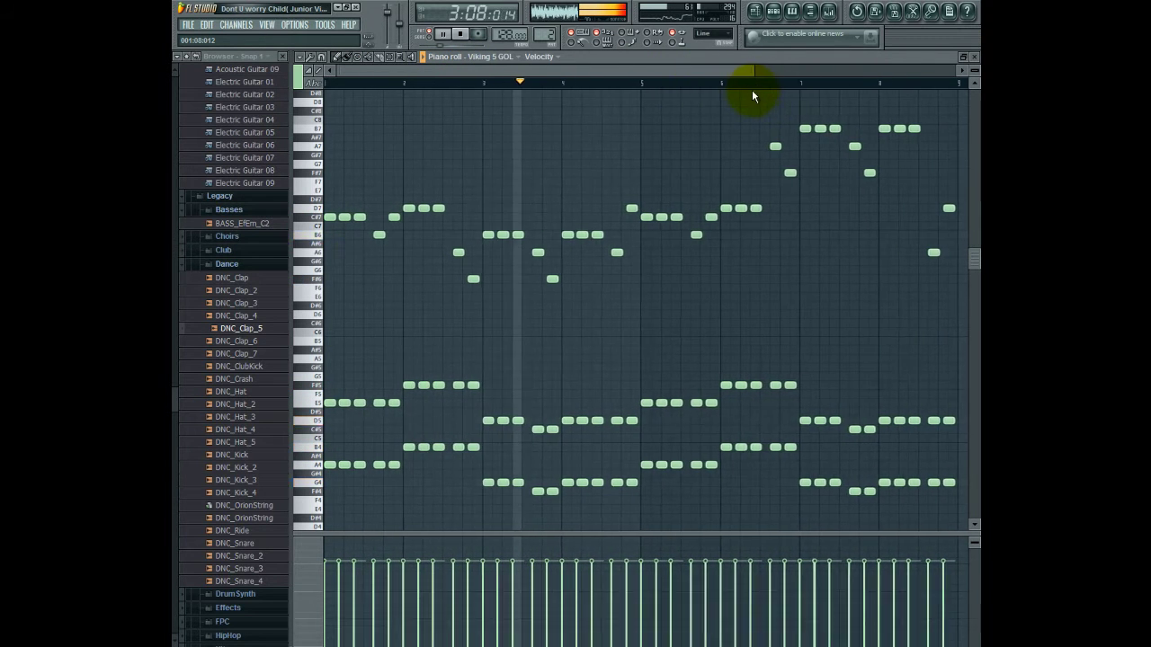
pyautogui.click(974, 59)
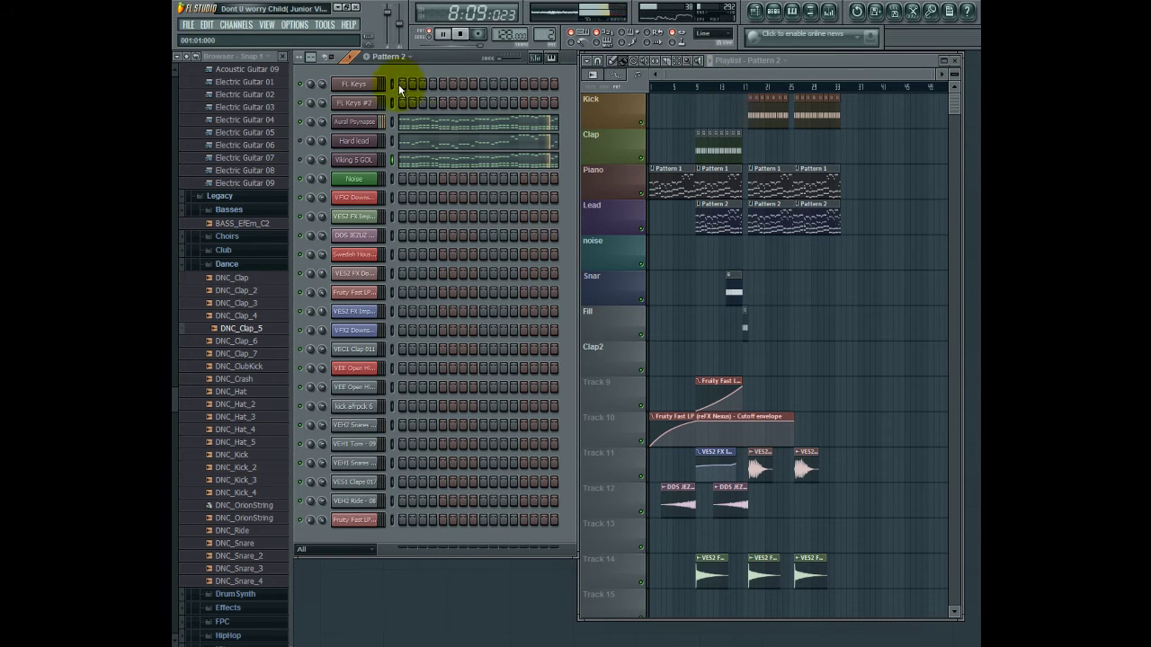
# - Switch to Pattern 3 and examine the Noise channel's notes in the piano roll
pyautogui.scroll(1, 539, 34)
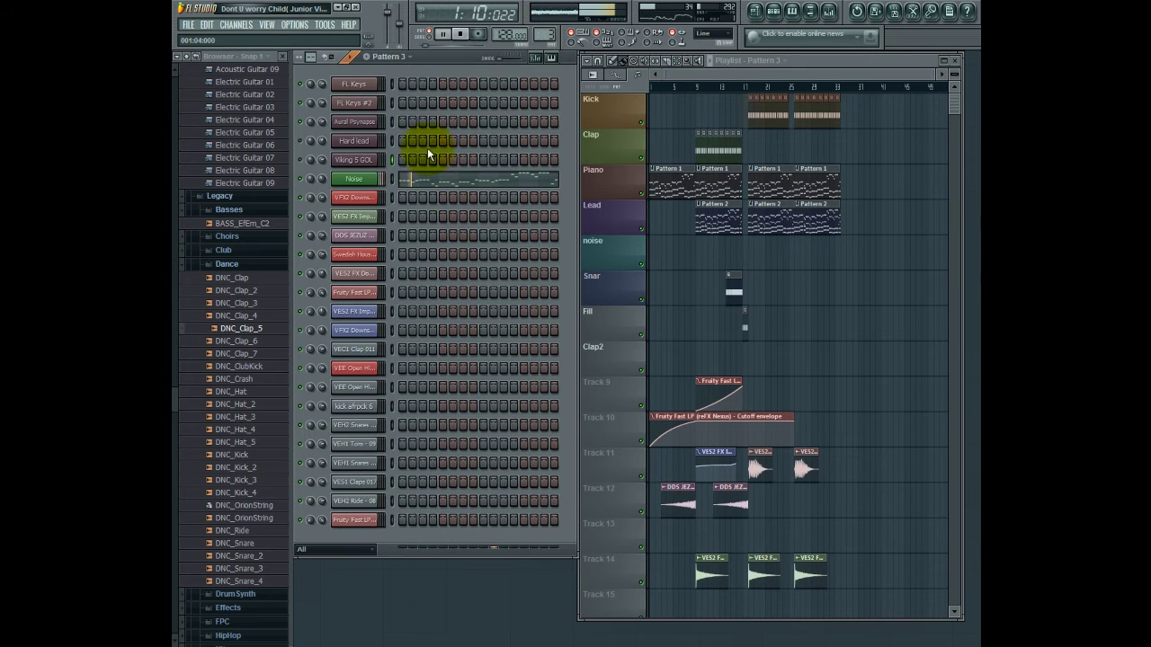
pyautogui.click(425, 187)
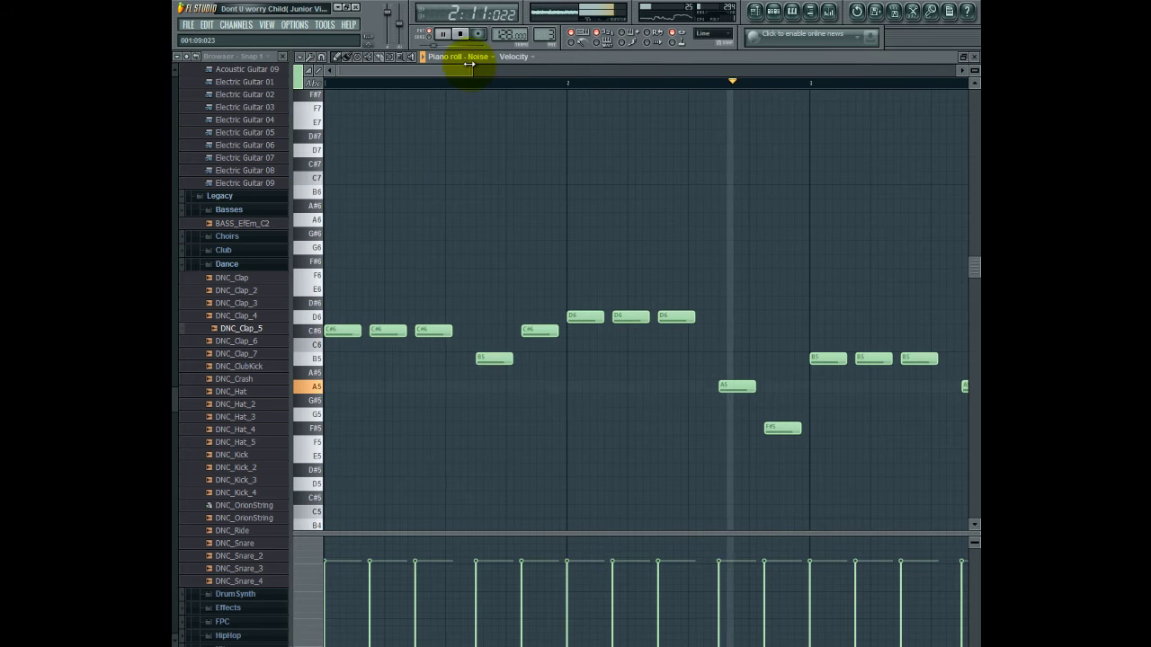
pyautogui.moveTo(514, 70); pyautogui.dragTo(626, 92)
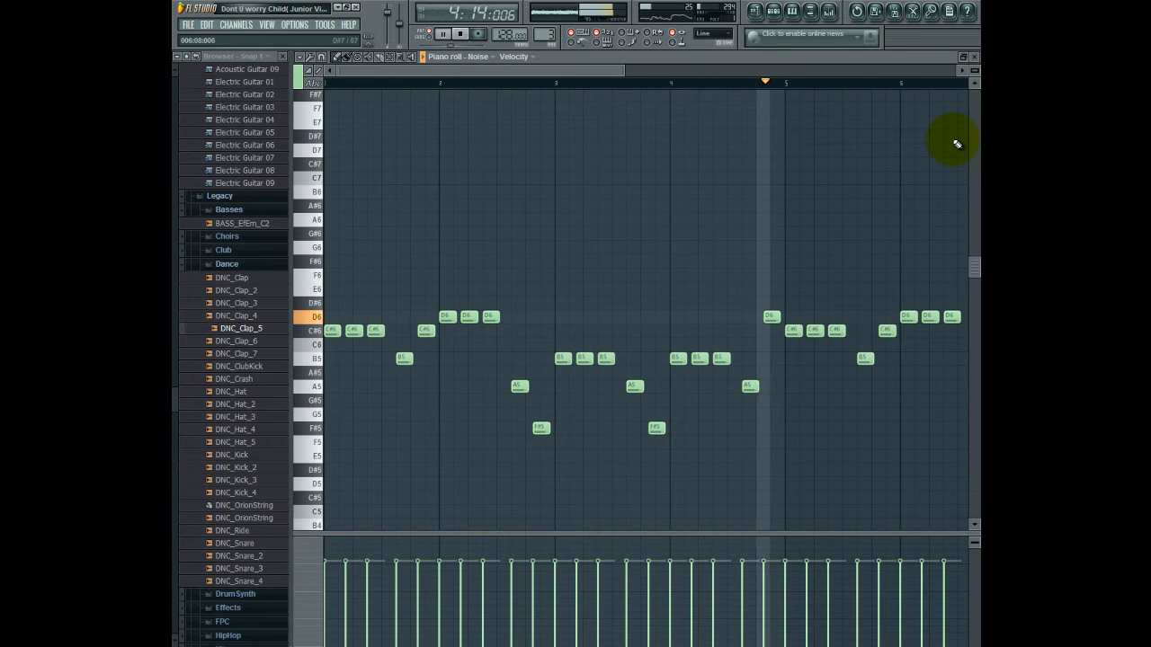
pyautogui.click(974, 57)
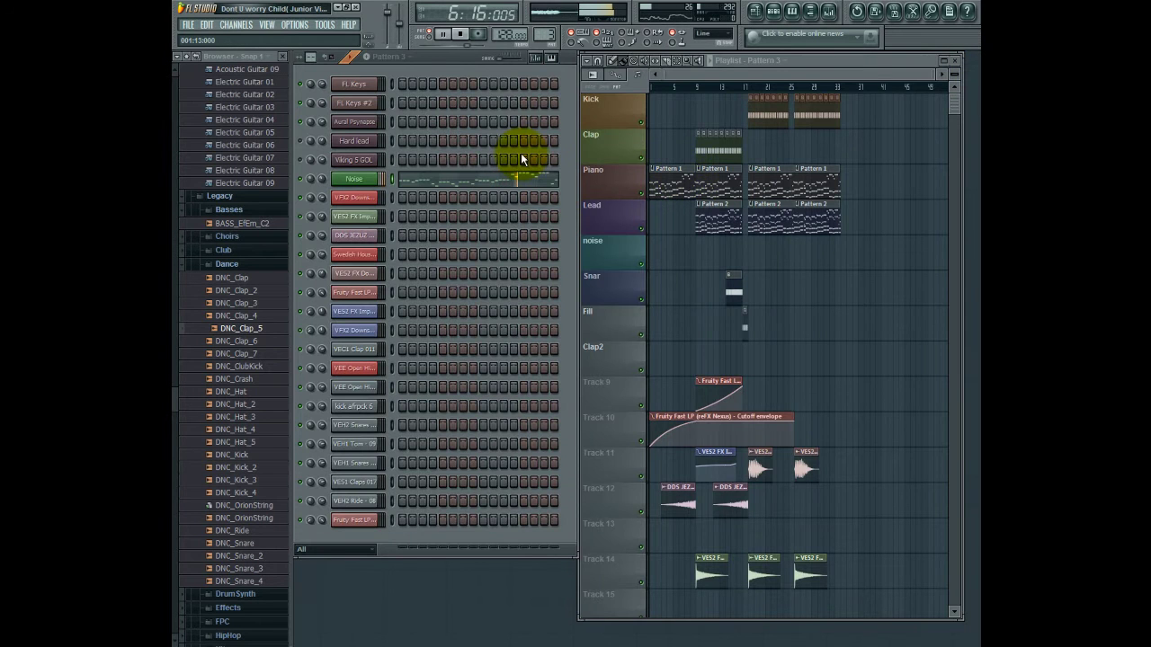
# - Switch to Pattern 4 and inspect the channel settings of the VEC1 Clap 011 sample
pyautogui.scroll(1, 544, 32)
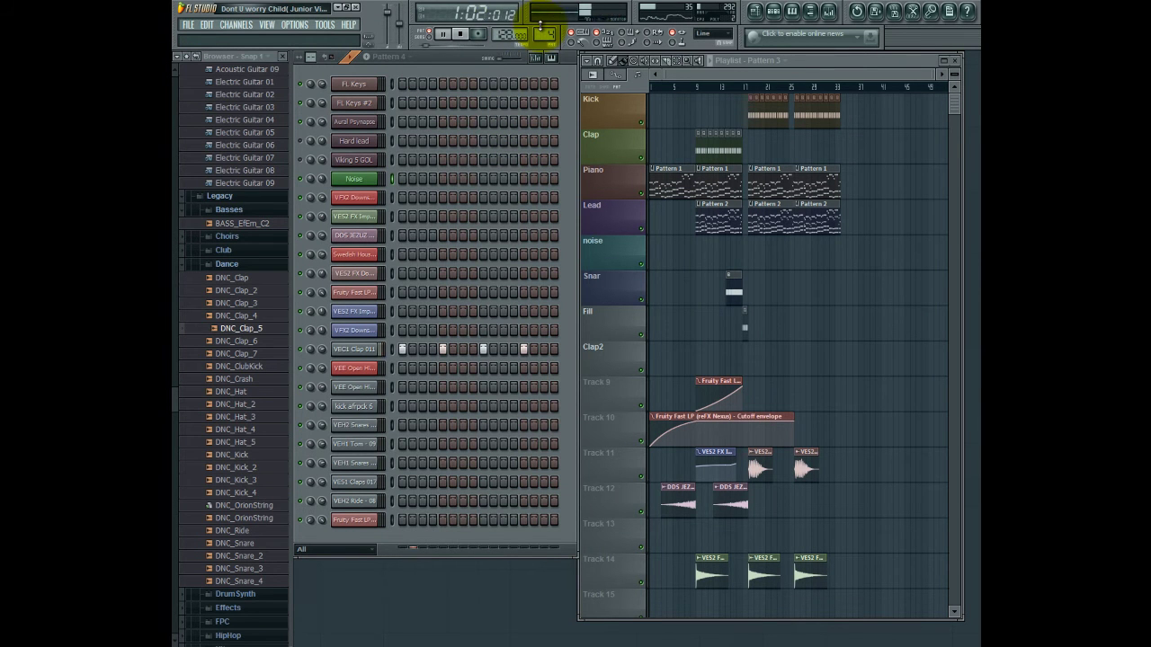
pyautogui.click(354, 349)
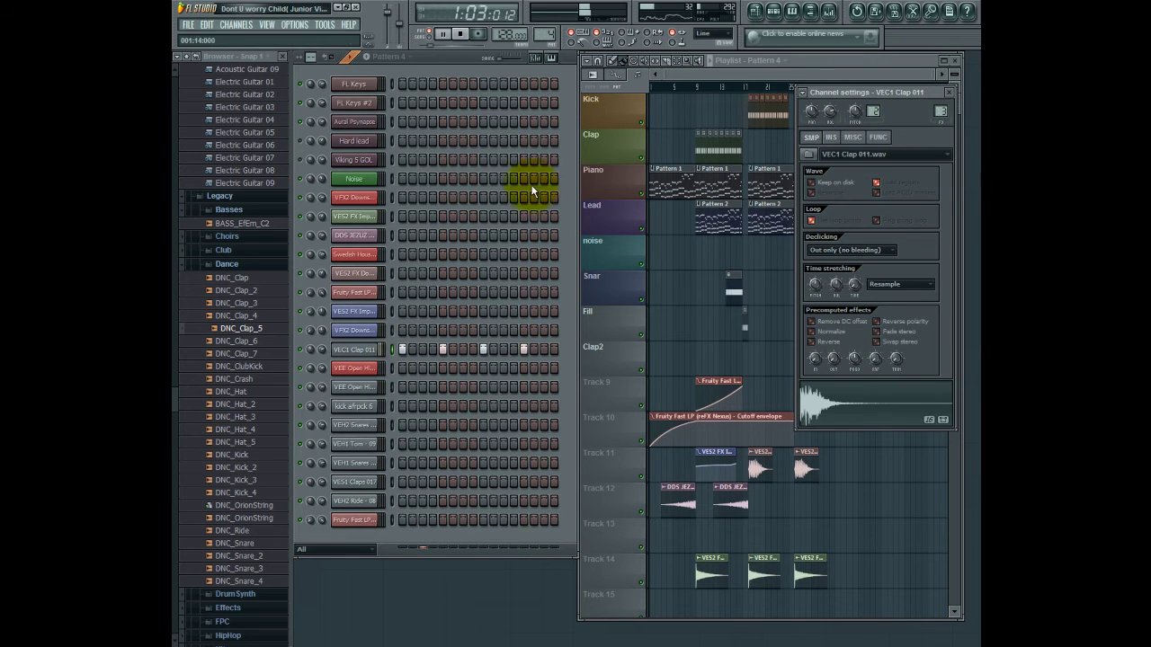
pyautogui.click(949, 95)
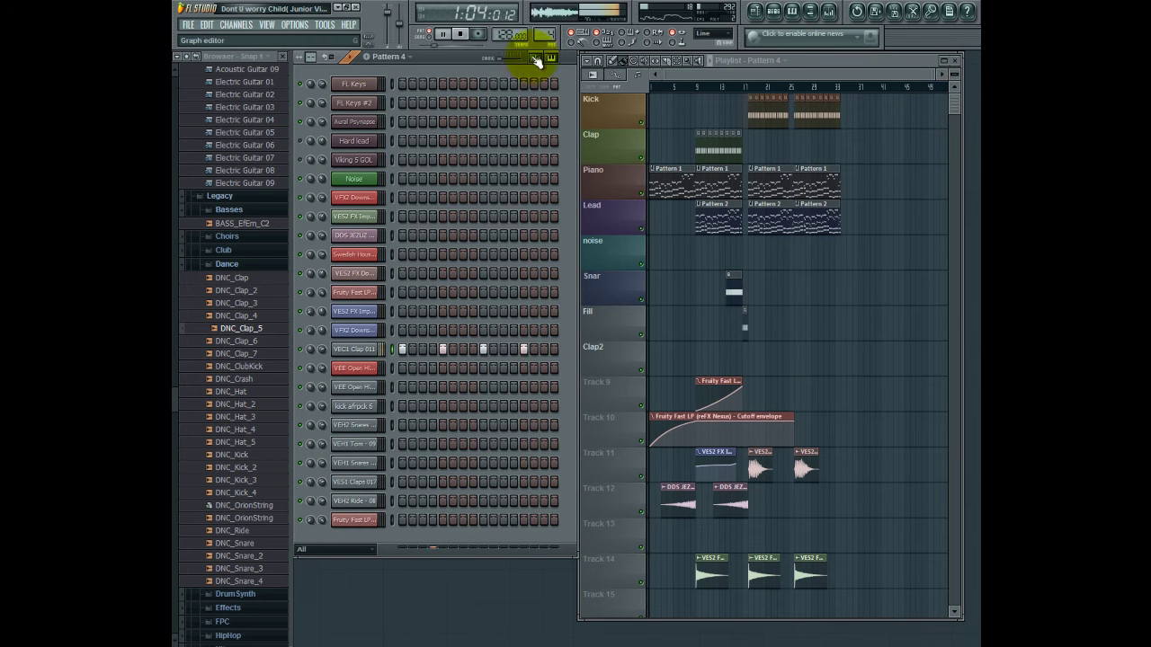
# - Switch to Pattern 5 and inspect the channel settings of the two VEE open hi-hat channels
pyautogui.scroll(1, 545, 35)
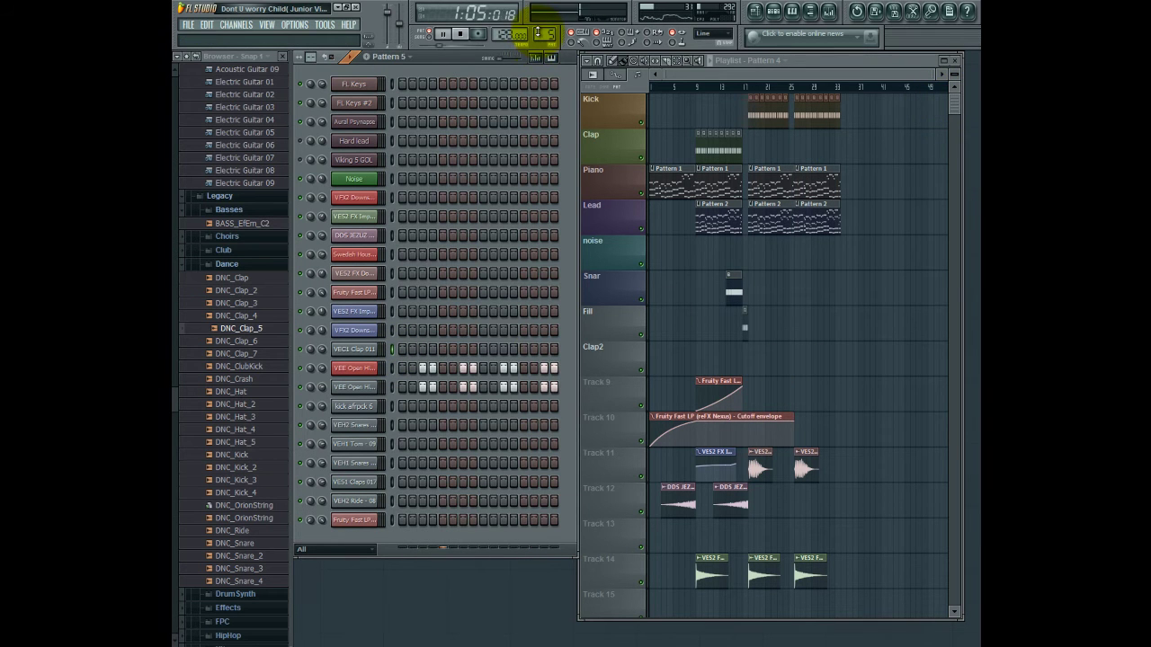
pyautogui.click(370, 389)
pyautogui.click(370, 369)
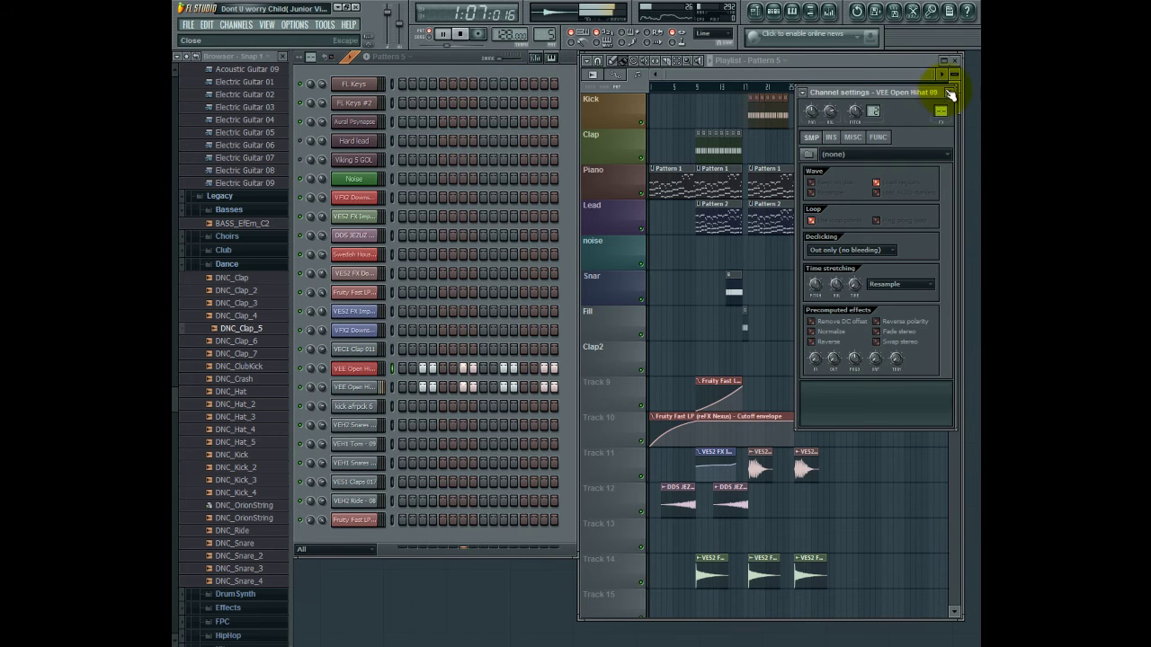
pyautogui.click(950, 95)
# - Switch to Pattern 6 and inspect the channel settings of the kick afrpck 6 sample
pyautogui.scroll(1, 545, 35)
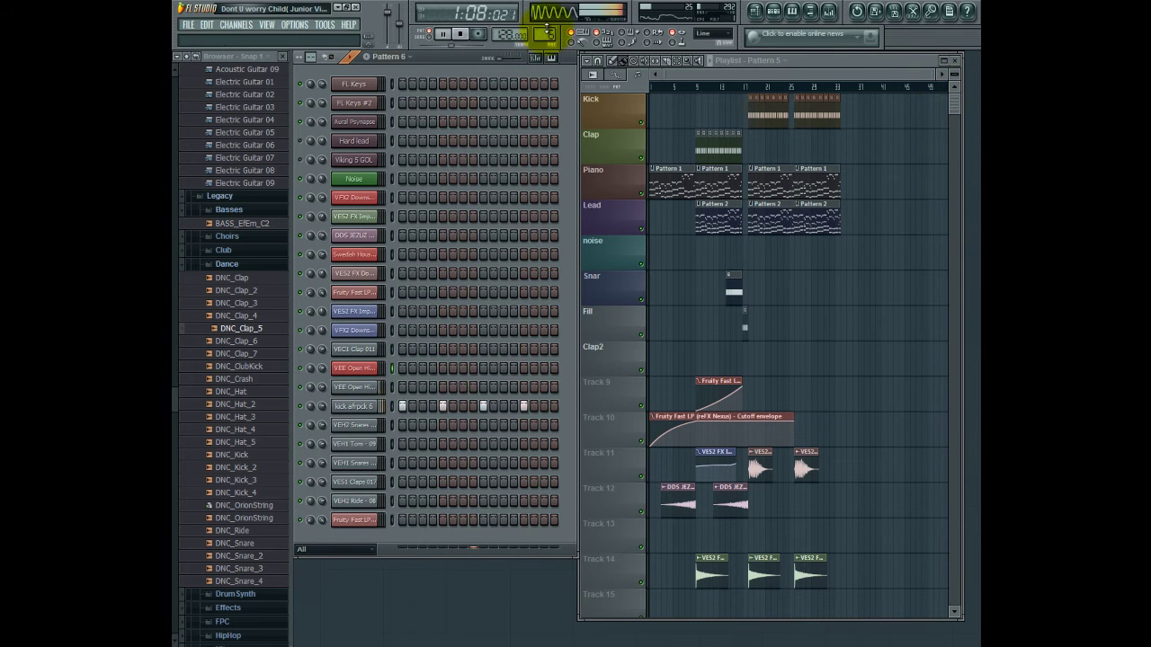
pyautogui.click(364, 405)
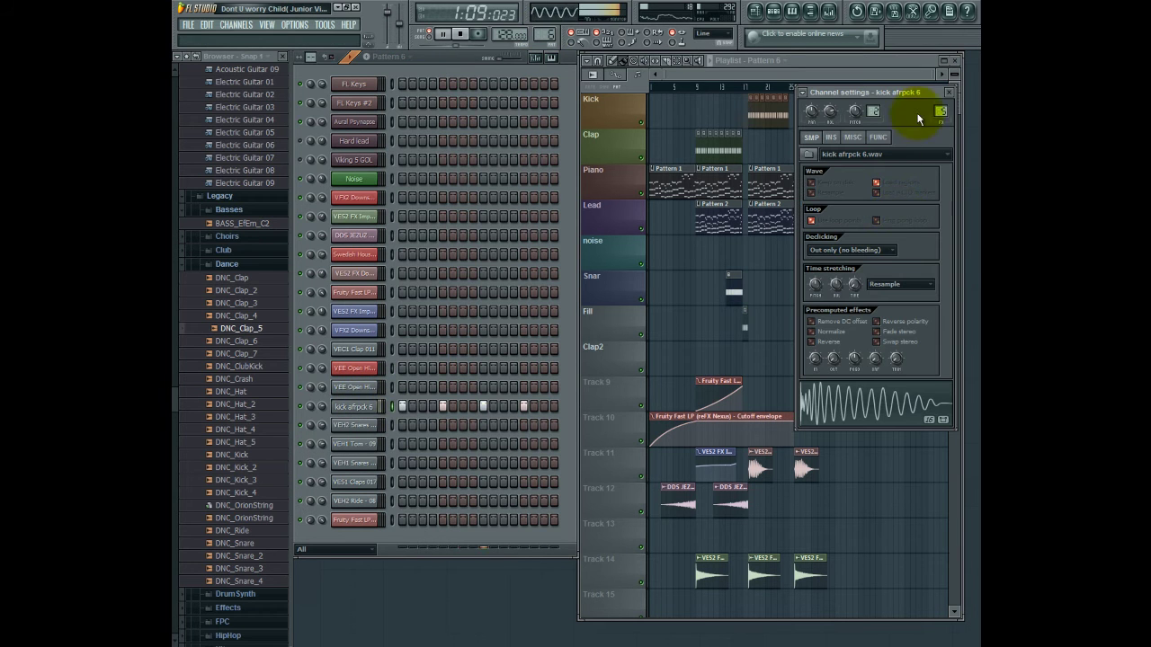
pyautogui.click(951, 94)
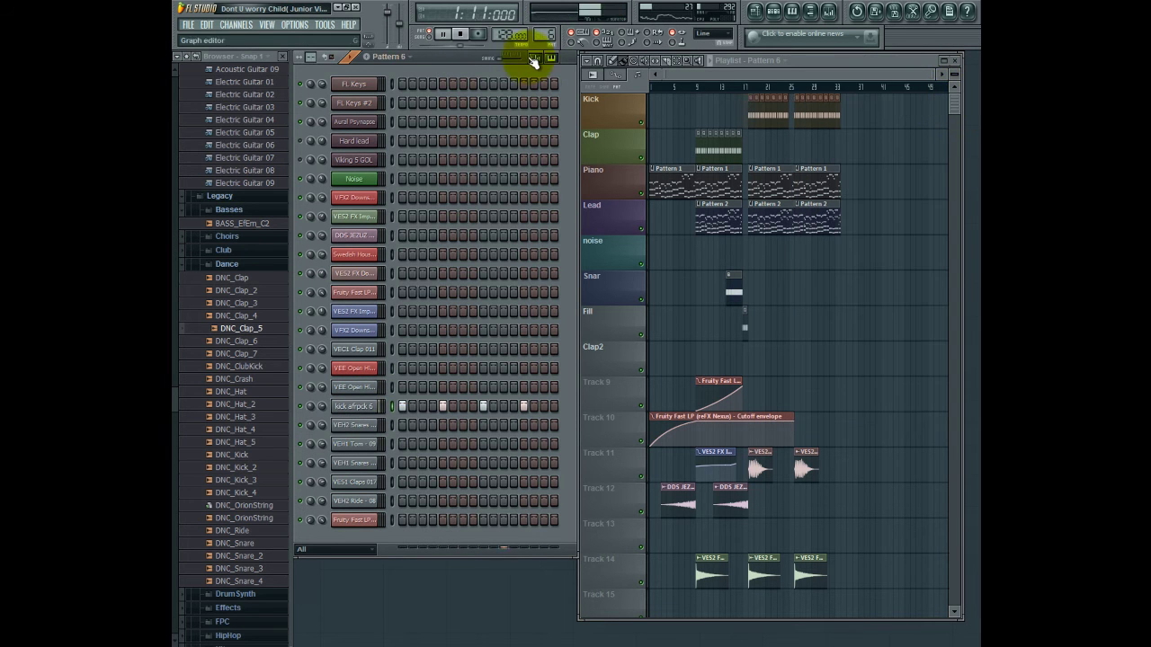
# - Switch to Pattern 8 and inspect the channel settings of the VEH2 and VEH1 snare channels
pyautogui.scroll(1, 544, 34)
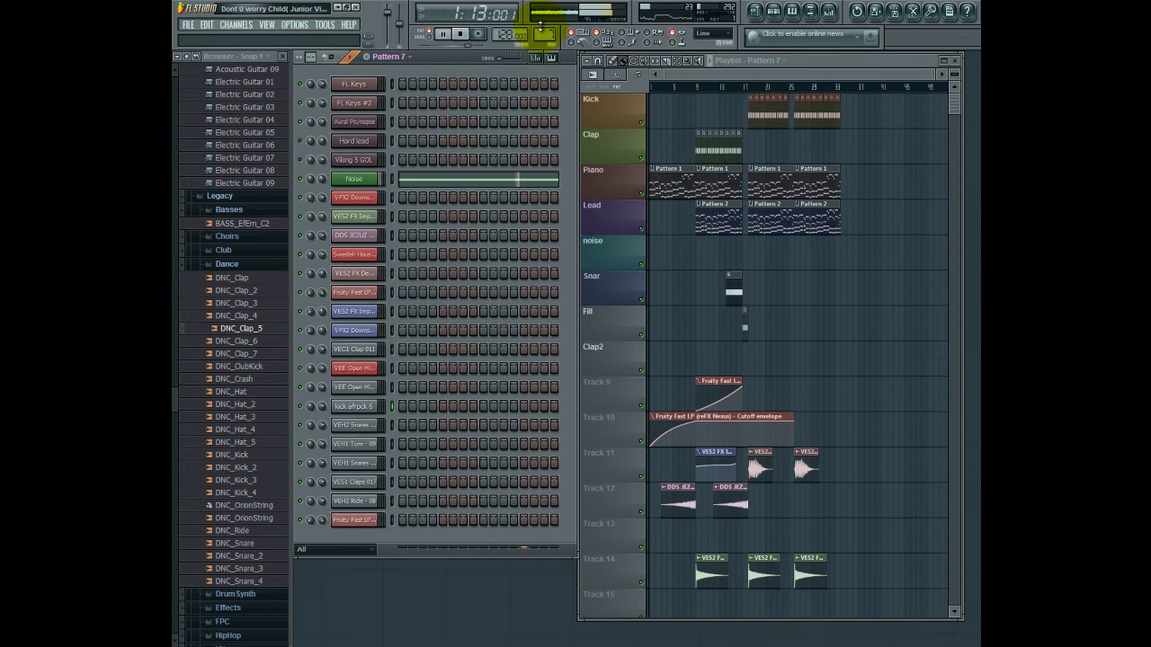
pyautogui.scroll(1, 542, 33)
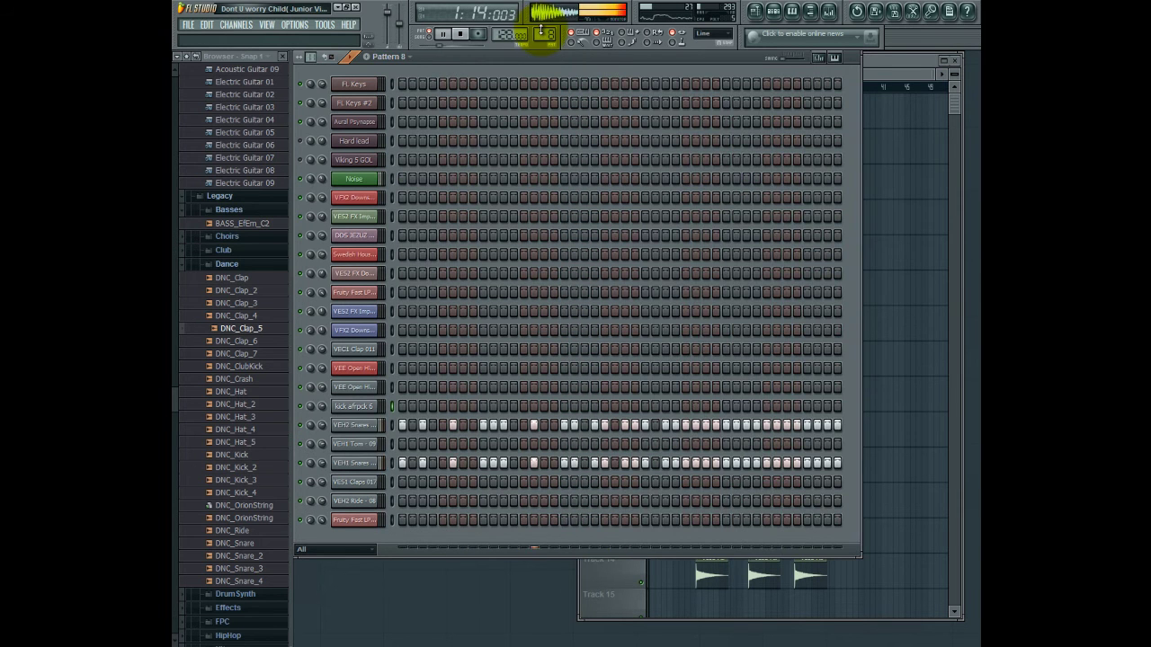
pyautogui.click(355, 424)
pyautogui.click(949, 92)
pyautogui.click(355, 462)
pyautogui.click(948, 92)
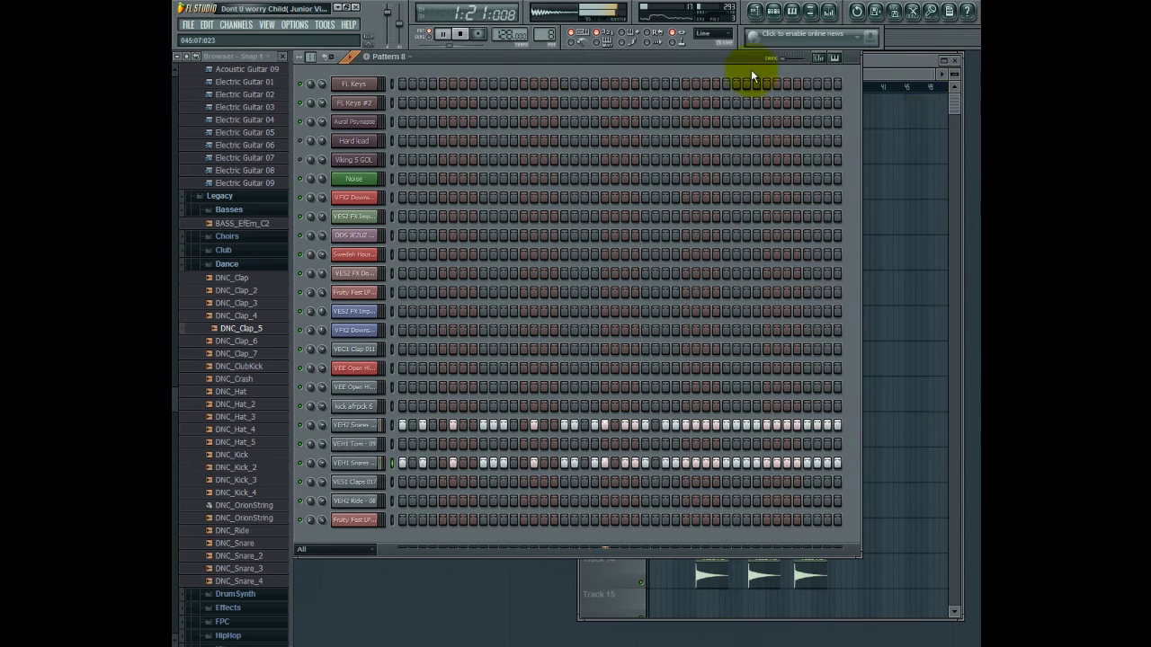
# - Look through the patterns after Pattern 8, ending on Pattern 34
pyautogui.scroll(1, 545, 33)
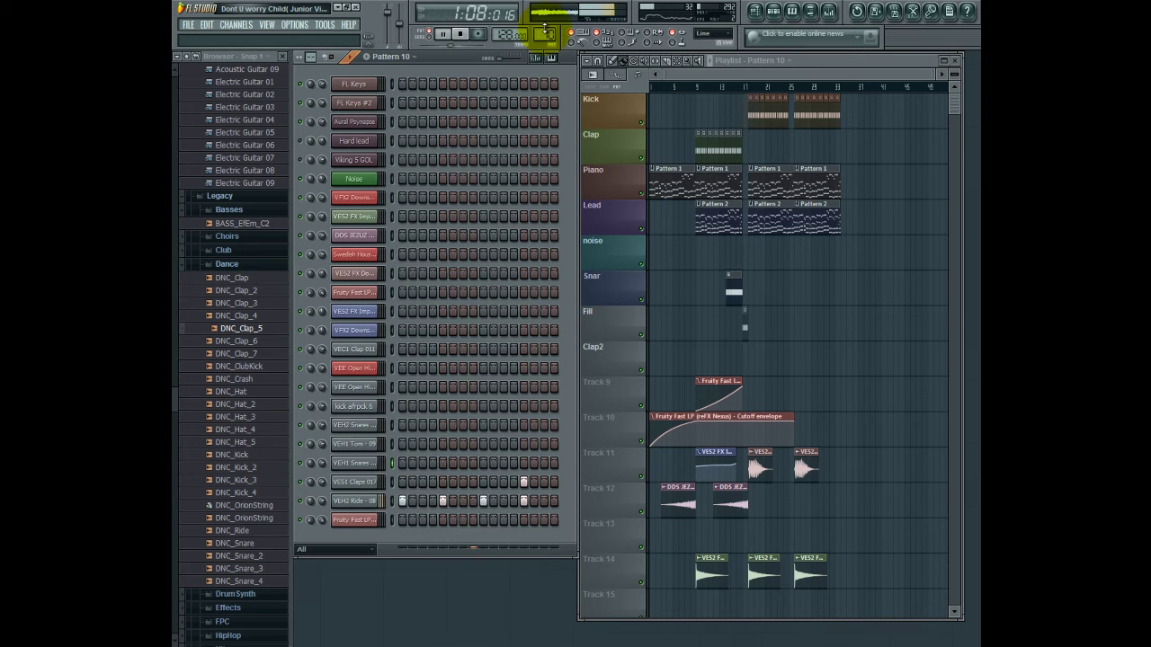
pyautogui.scroll(1, 545, 33)
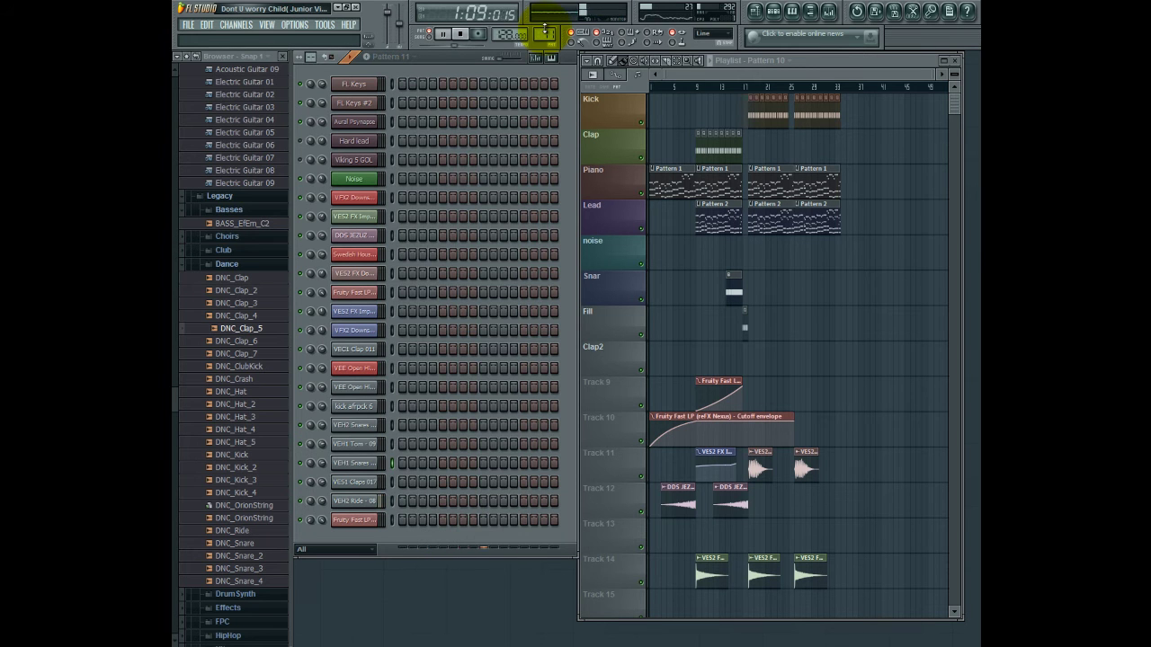
pyautogui.moveTo(545, 20); pyautogui.dragTo(547, 619)
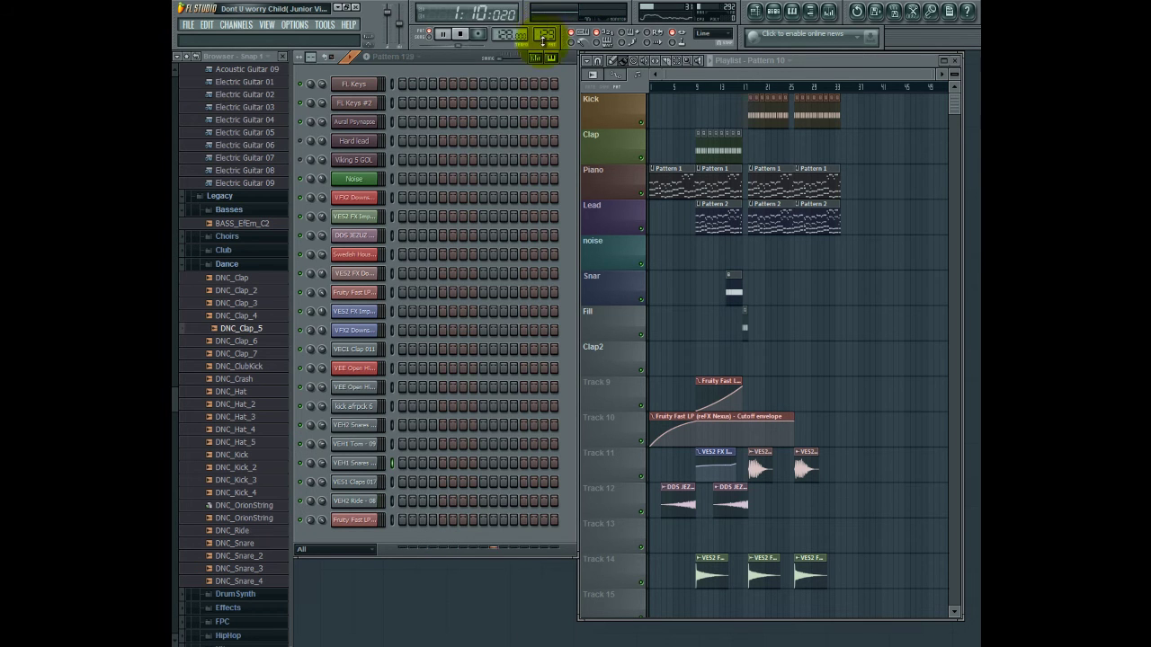
pyautogui.moveTo(585, 390); pyautogui.dragTo(607, 521)
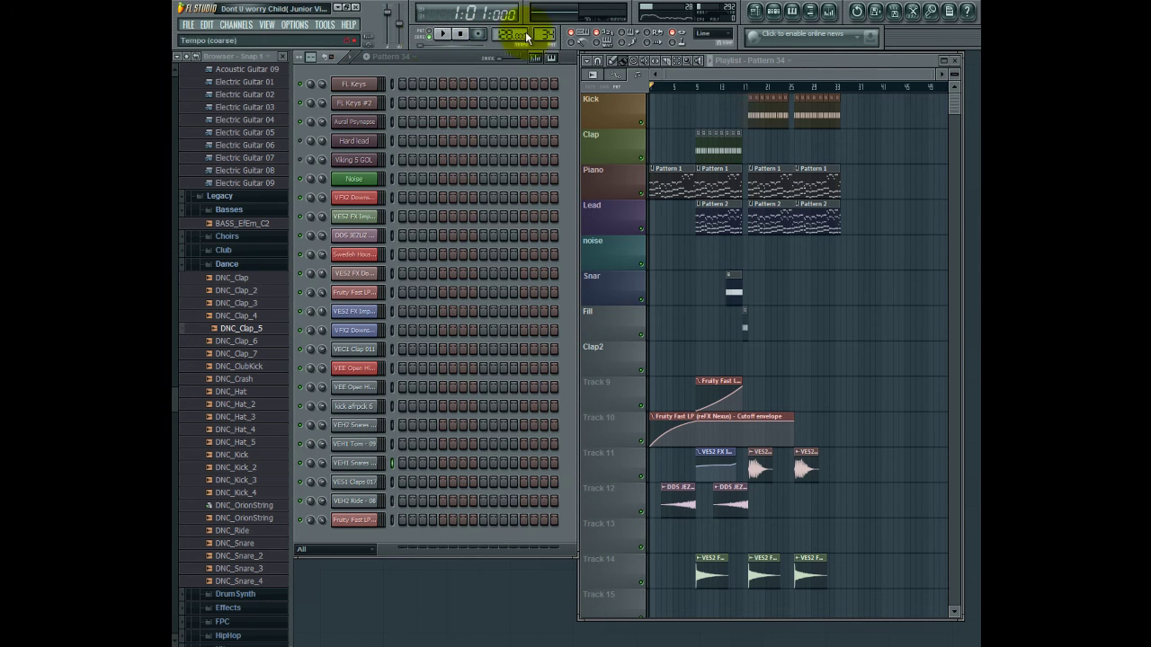
# - Maximize the playlist and fit the whole song arrangement across its width
pyautogui.click(949, 64)
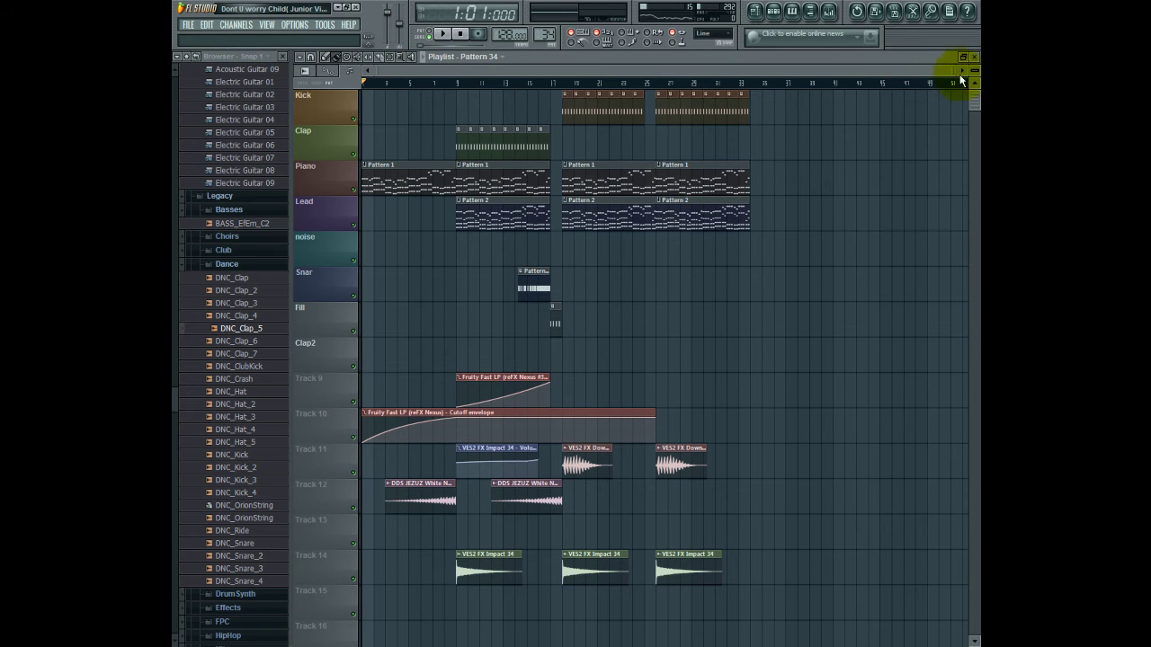
pyautogui.moveTo(951, 70); pyautogui.dragTo(766, 74)
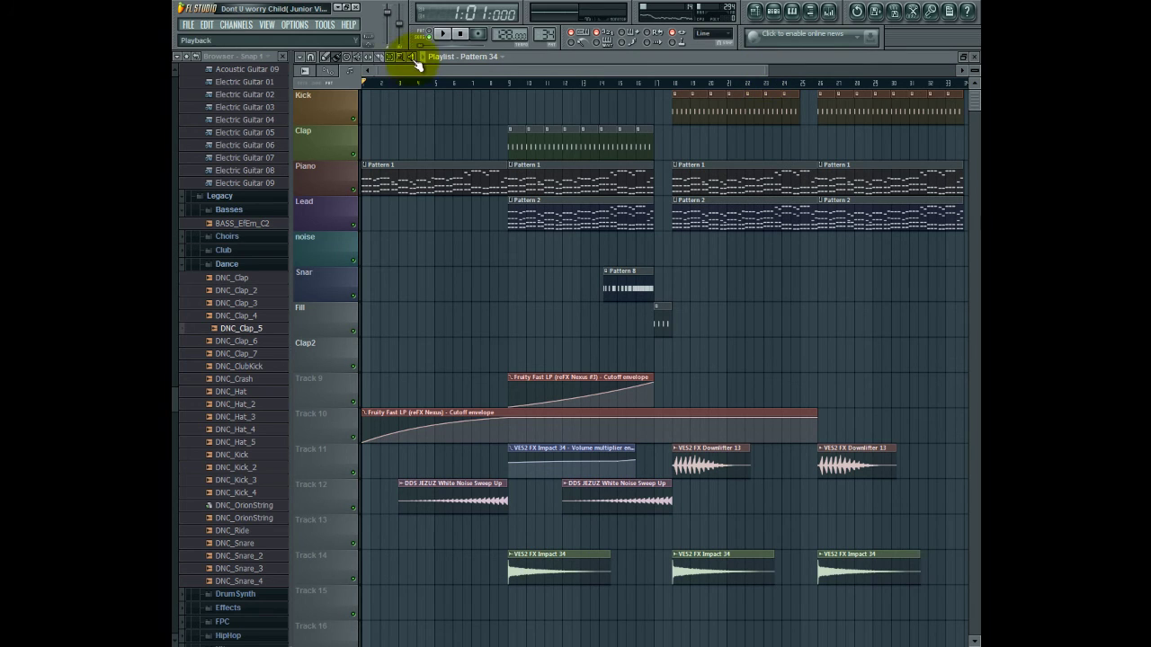